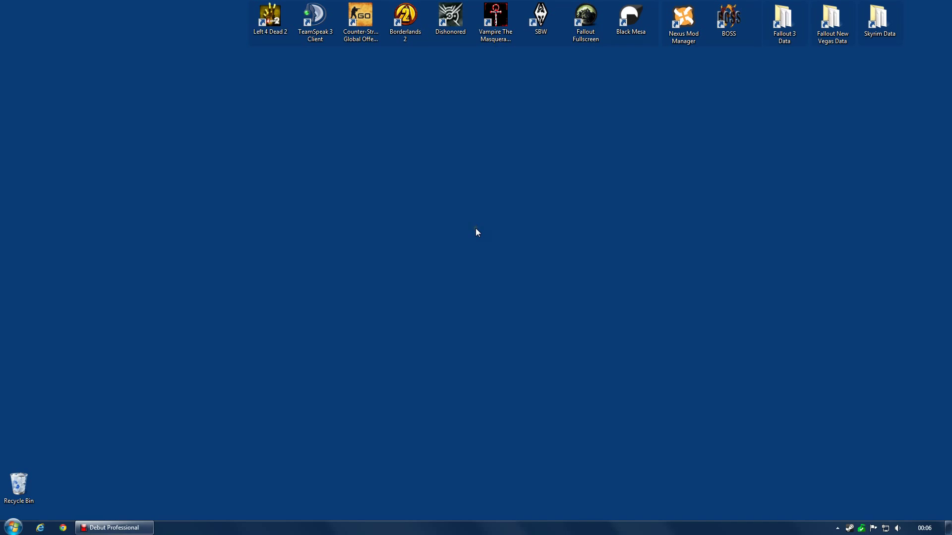
- Launch TES5Edit and load only Skyrim.esm and Update.esm, clearing all other plugins
click(492, 214)
scroll(883, 24, down, 2)
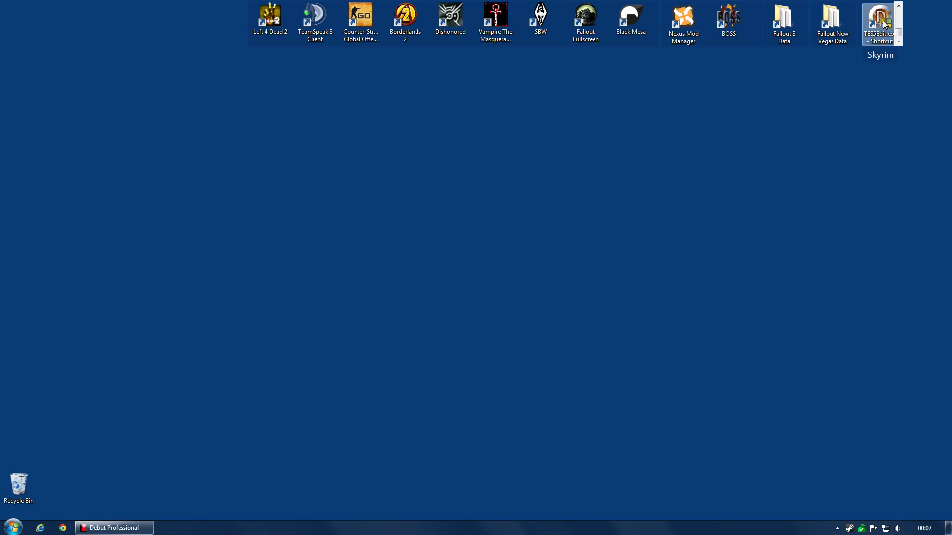
double_click(885, 25)
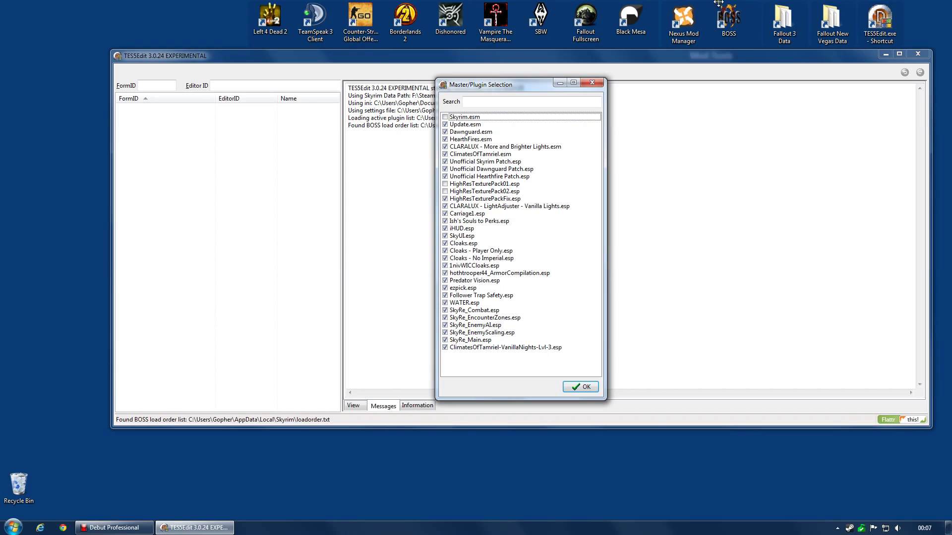
right_click(481, 160)
click(514, 177)
click(445, 124)
click(445, 125)
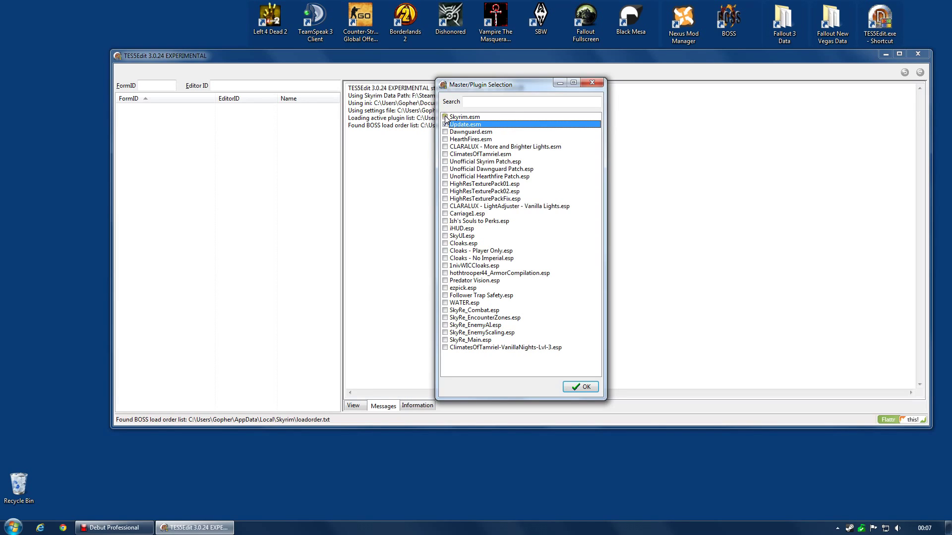
click(445, 117)
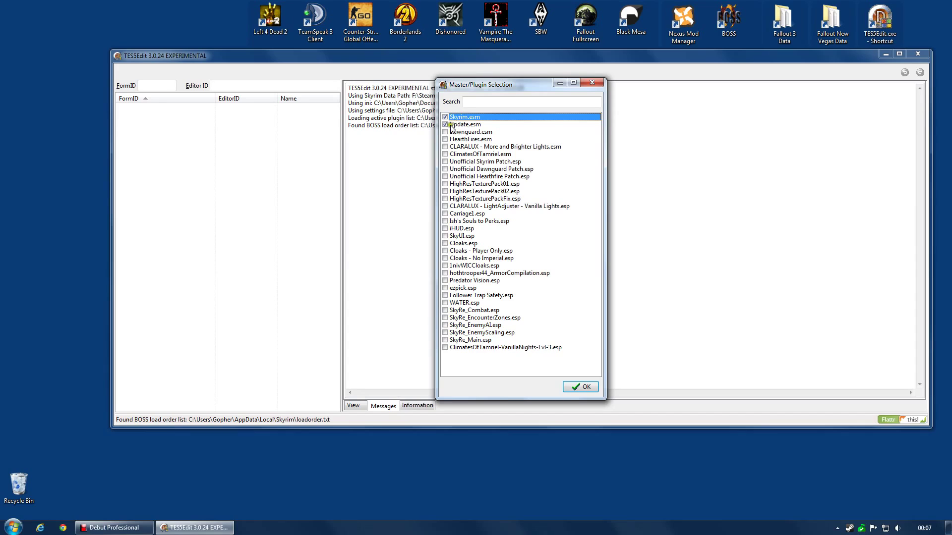
click(579, 387)
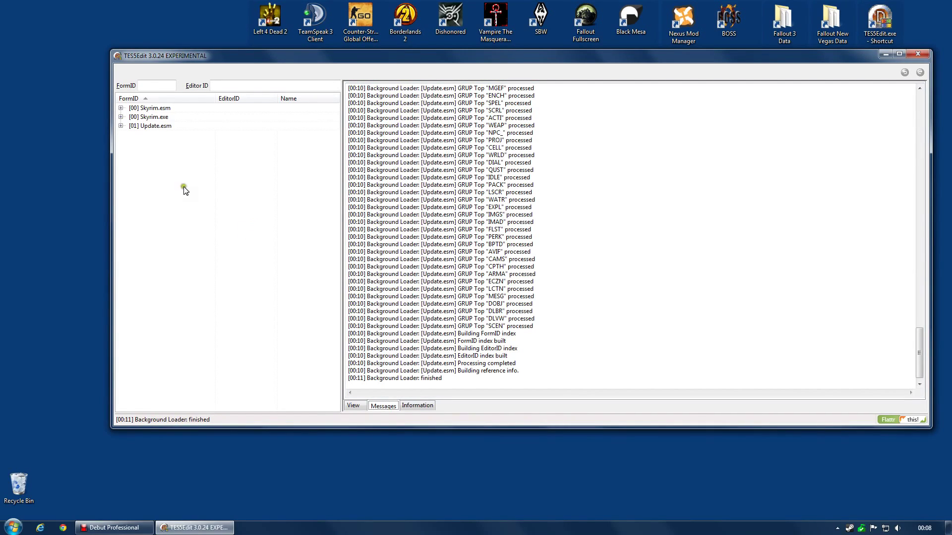
- Expand [01] Update.esm in the left tree and browse its record groups
click(120, 126)
scroll(121, 130, up, 1)
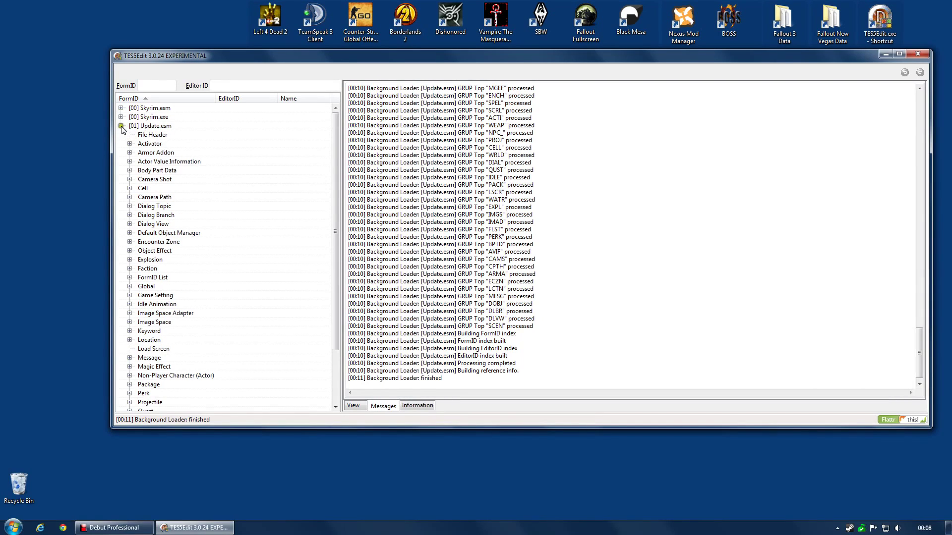
scroll(153, 332, down, 3)
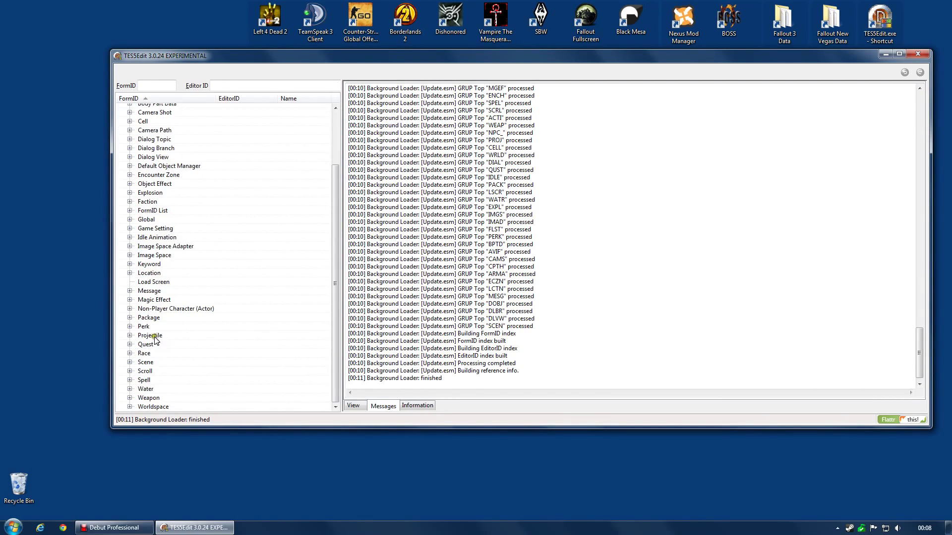
scroll(154, 344, up, 3)
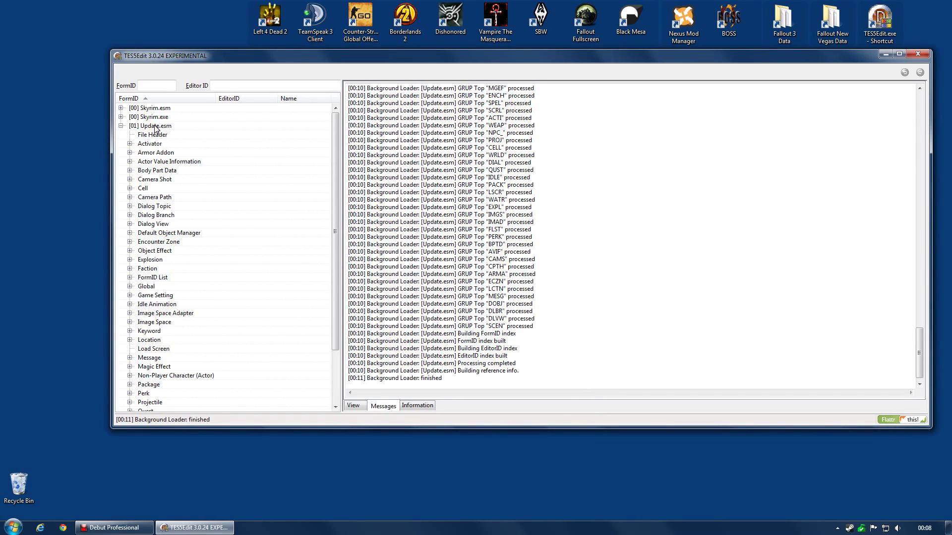
click(120, 127)
click(131, 133)
click(121, 125)
click(121, 126)
click(129, 143)
- Apply Filter for Cleaning to Update.esm
right_click(163, 125)
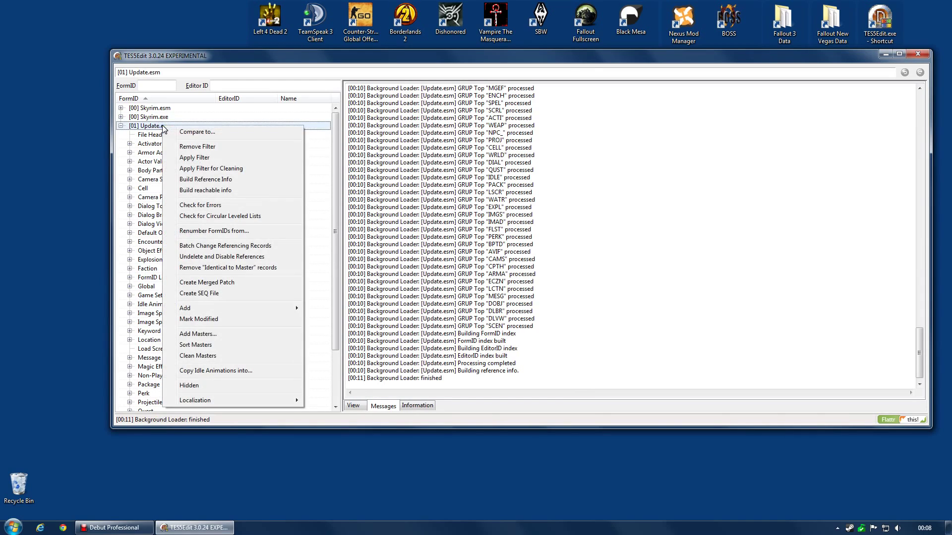
click(220, 168)
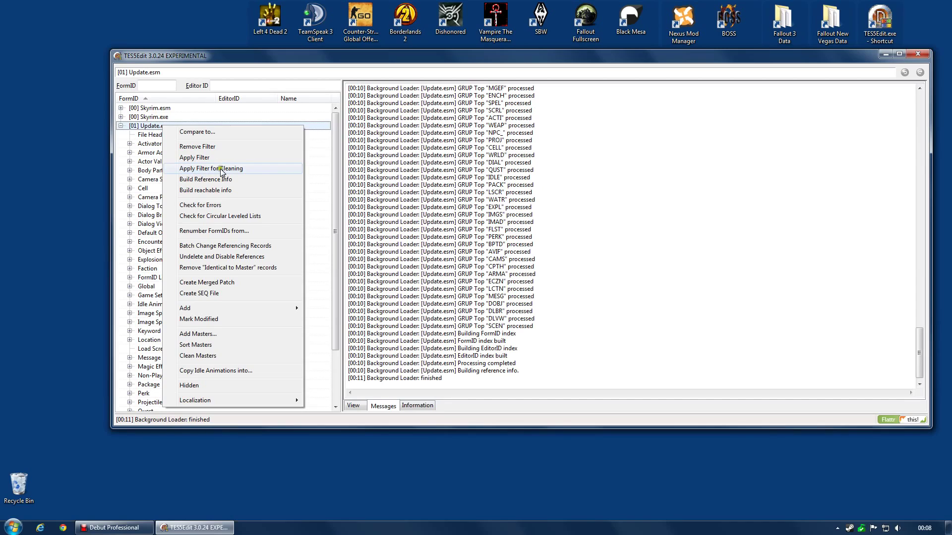
click(247, 169)
click(242, 169)
click(242, 169)
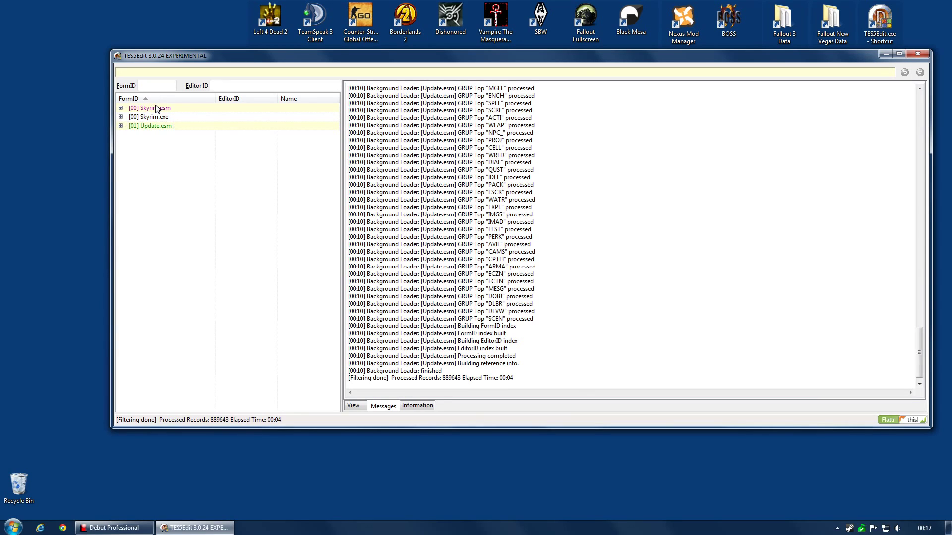
- Expand Update.esm to review its filtered record groups, File Header through Race
click(121, 126)
scroll(199, 129, up, 1)
scroll(248, 144, down, 2)
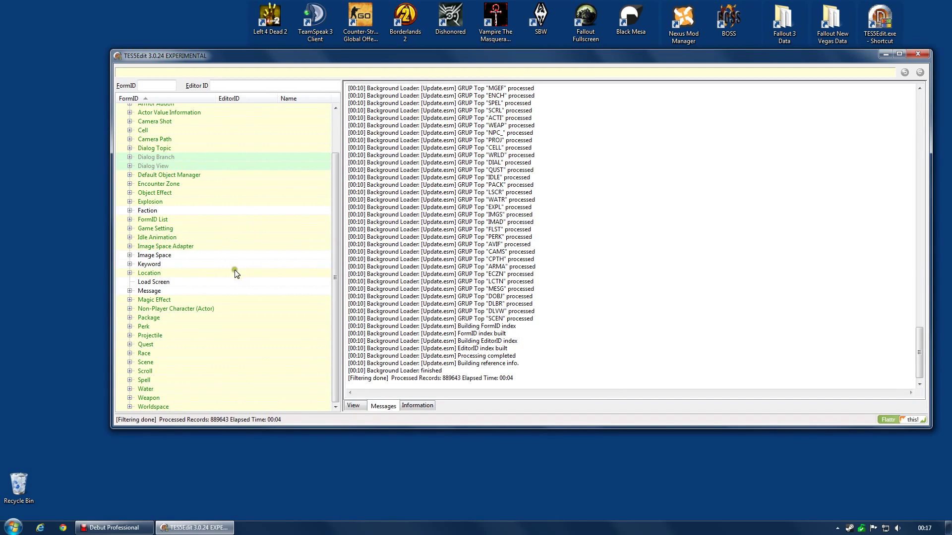
scroll(237, 275, up, 2)
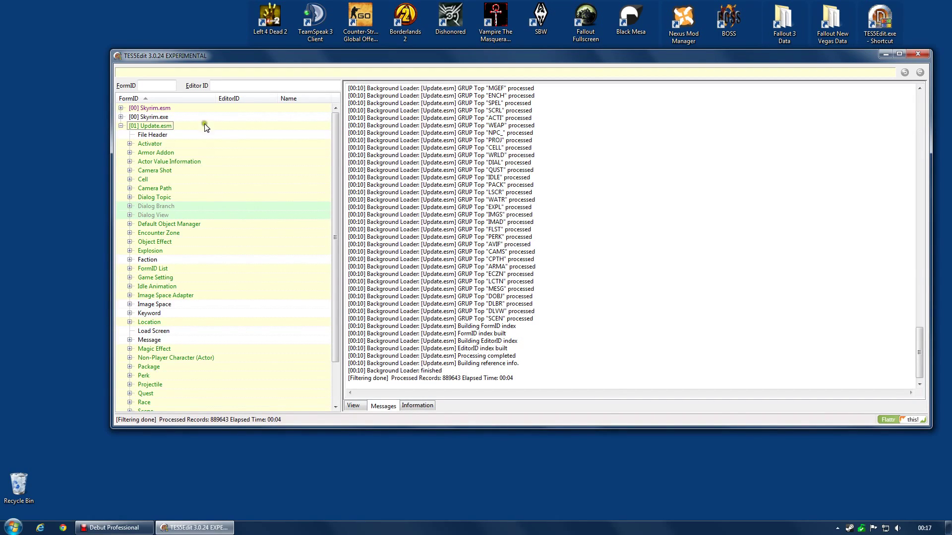
- Remove Identical to Master records from Update.esm and confirm the warning, removing 51 records
right_click(173, 126)
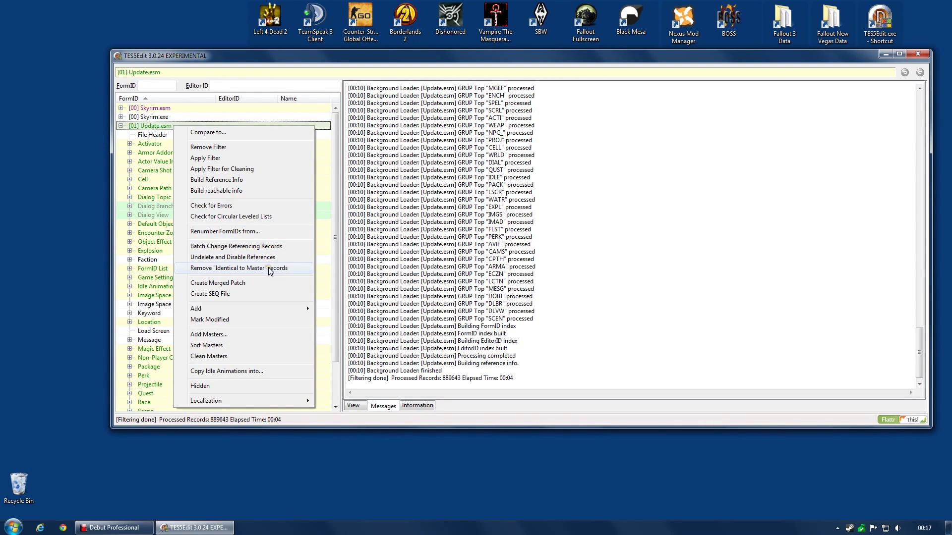
click(290, 269)
click(291, 269)
click(292, 268)
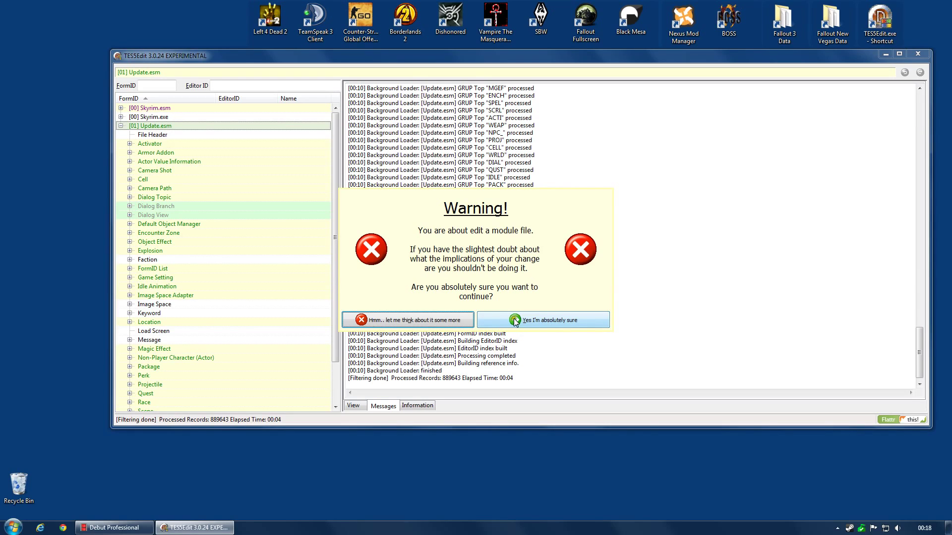
click(532, 321)
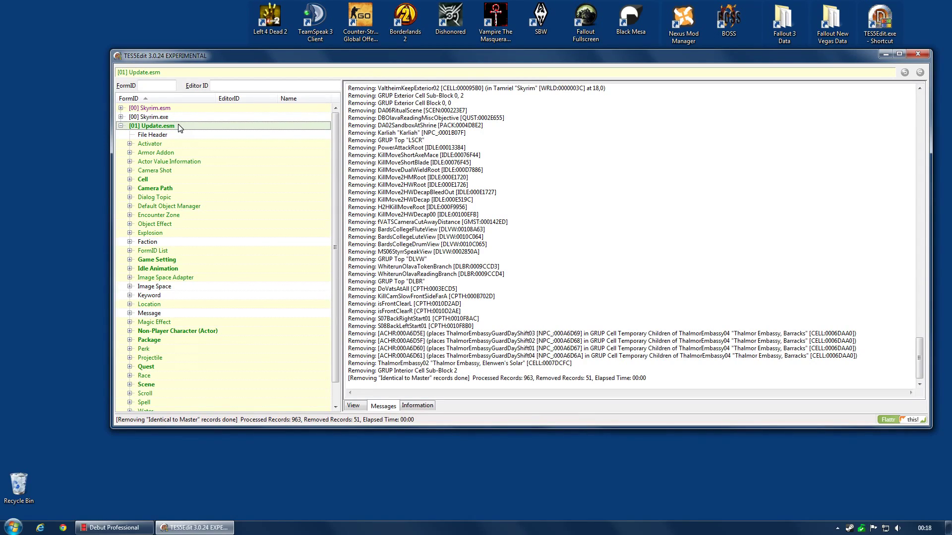
- Undelete and disable deleted references in Update.esm, restoring one reference
right_click(179, 128)
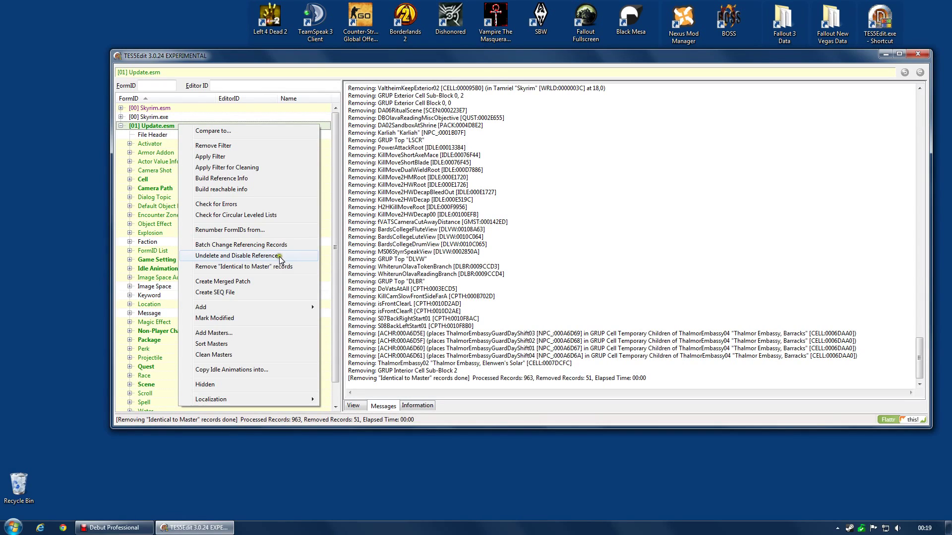
click(260, 256)
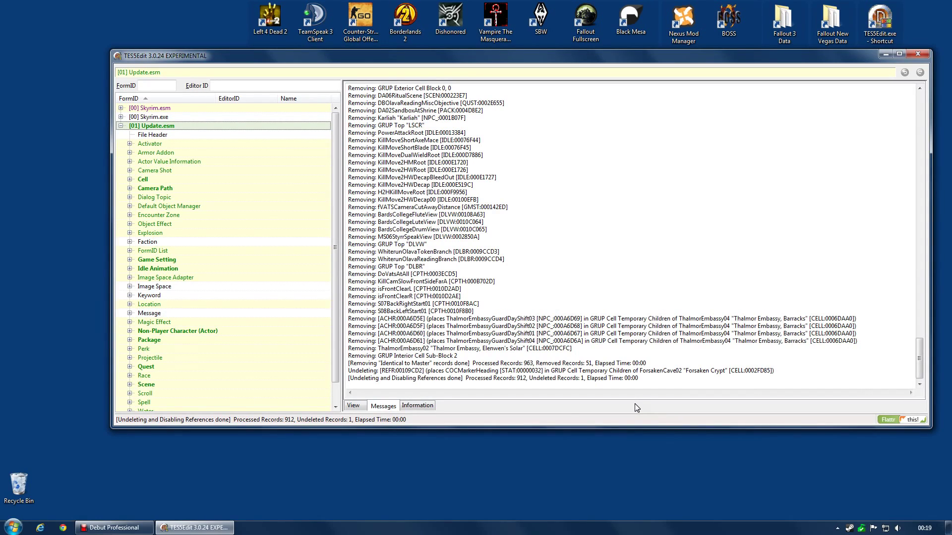
- Close TES5Edit, saving the cleaned Update.esm with a plugin backup
click(918, 54)
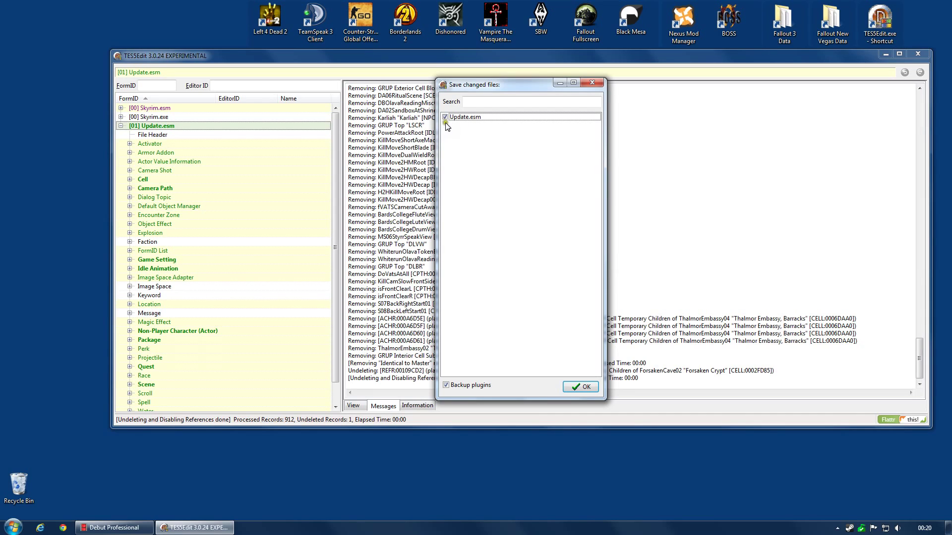
click(582, 389)
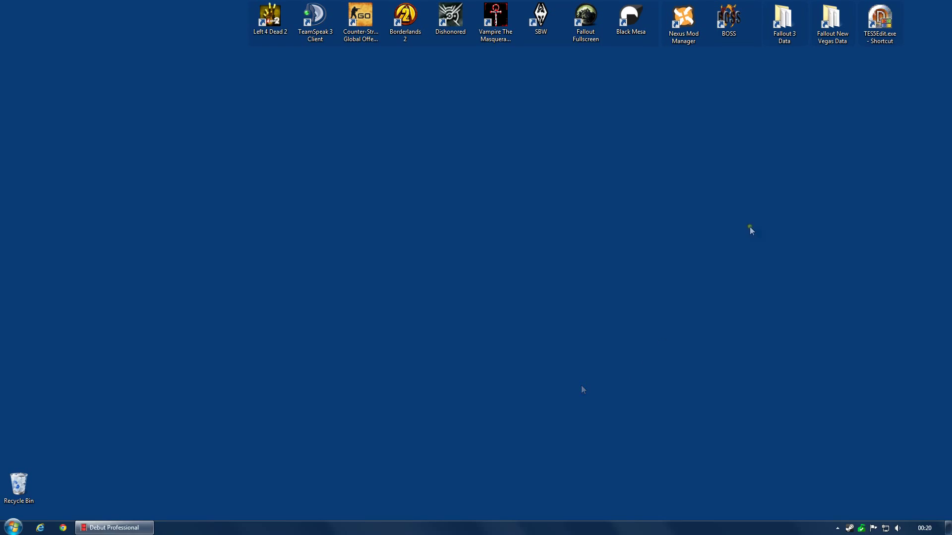
- Relaunch TES5Edit and load only Skyrim.esm, Update.esm and Dawnguard.esm
double_click(880, 20)
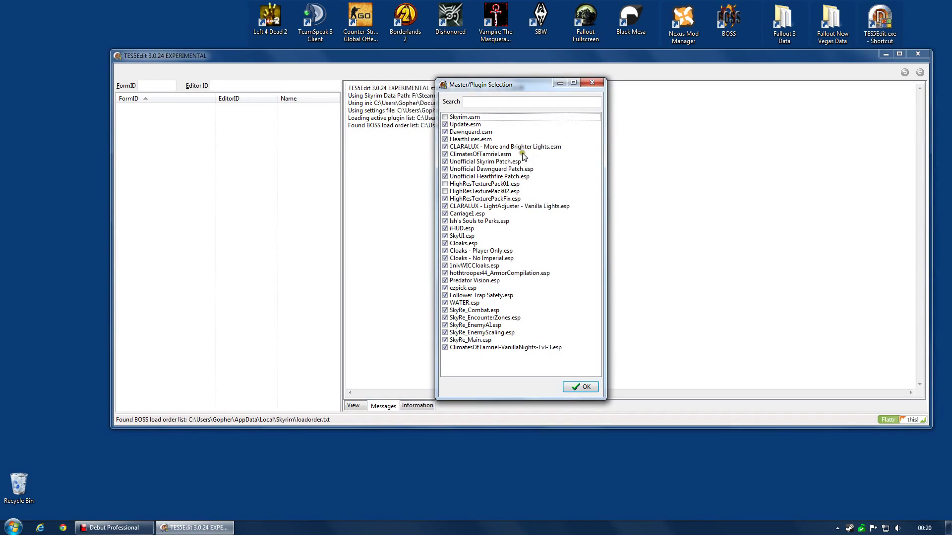
right_click(483, 173)
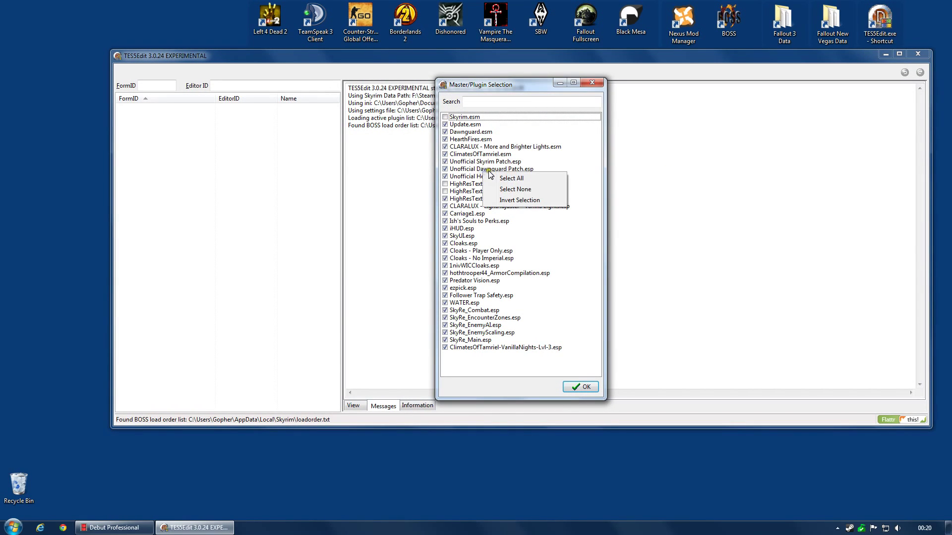
click(532, 190)
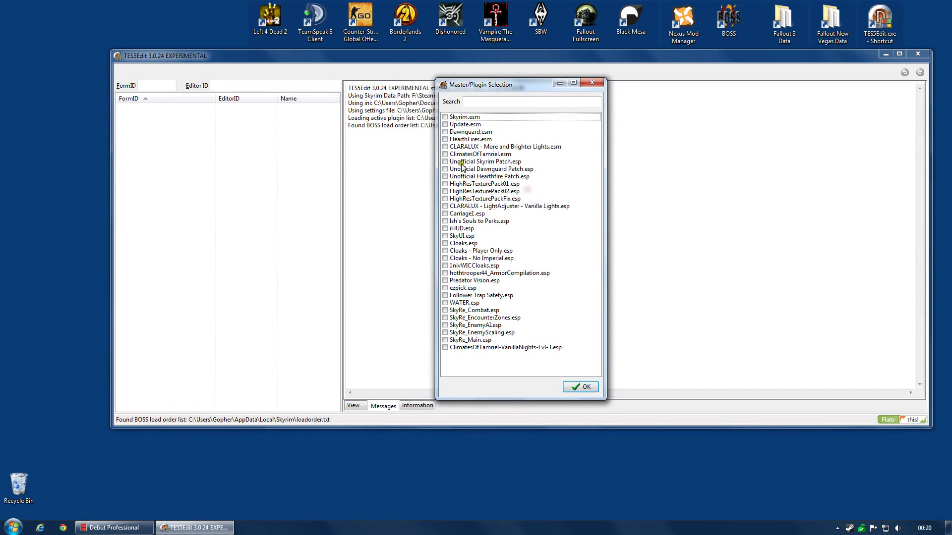
click(445, 117)
click(444, 125)
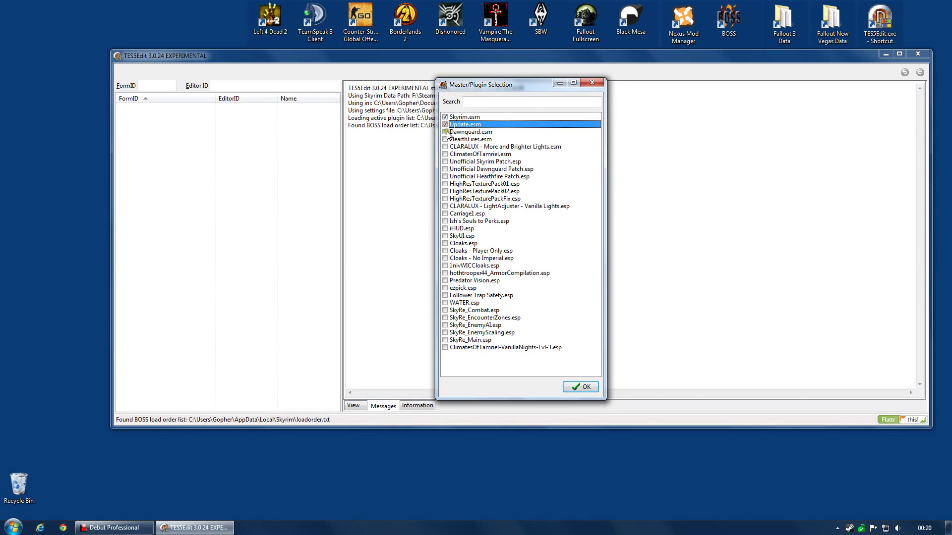
click(445, 132)
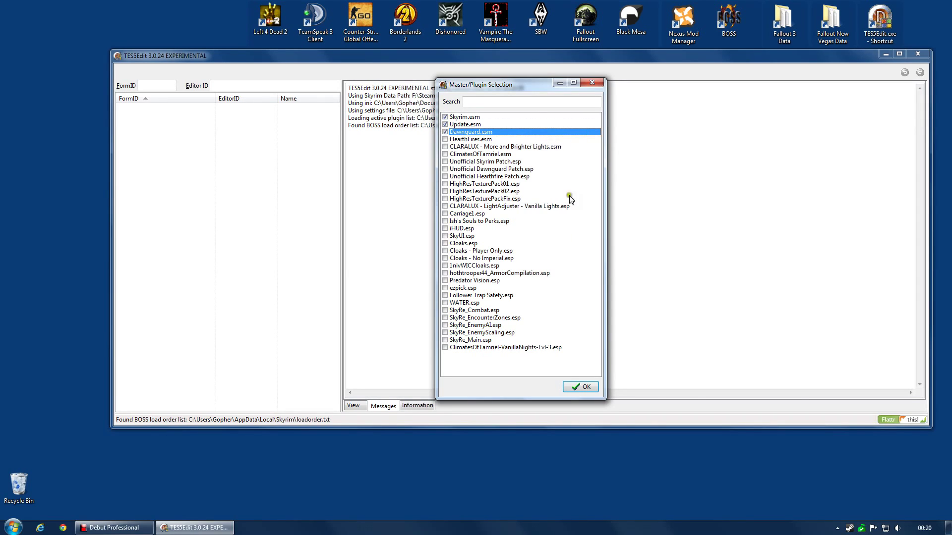
click(574, 388)
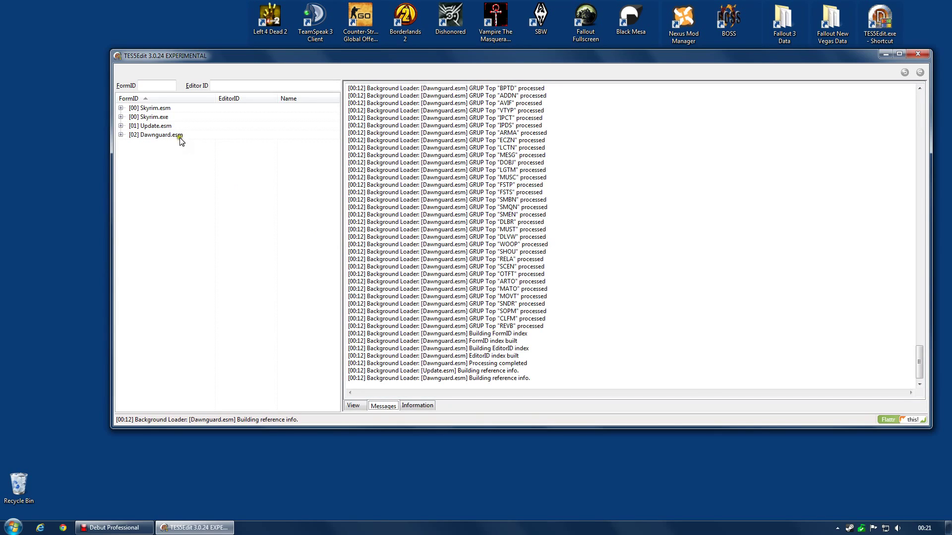
- Apply Filter for Cleaning to Dawnguard.esm
click(121, 135)
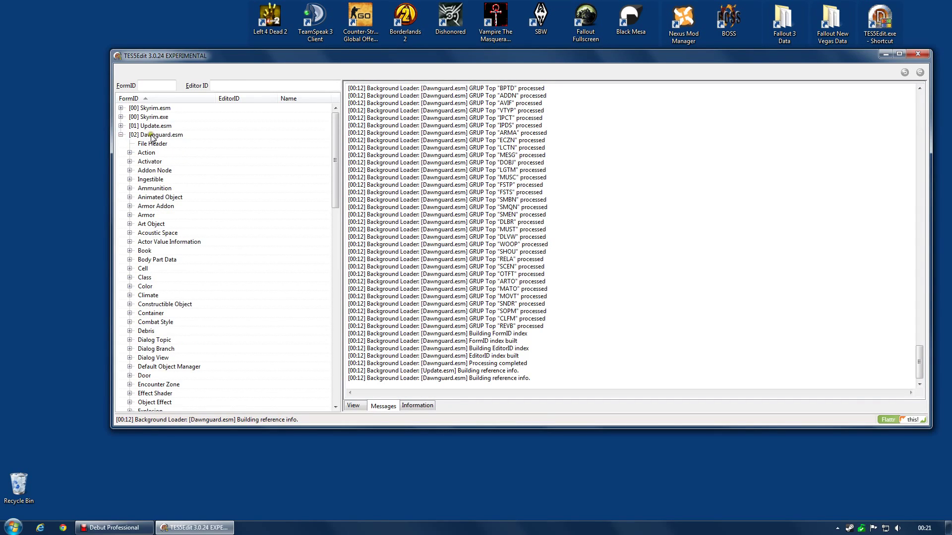
click(151, 135)
right_click(159, 134)
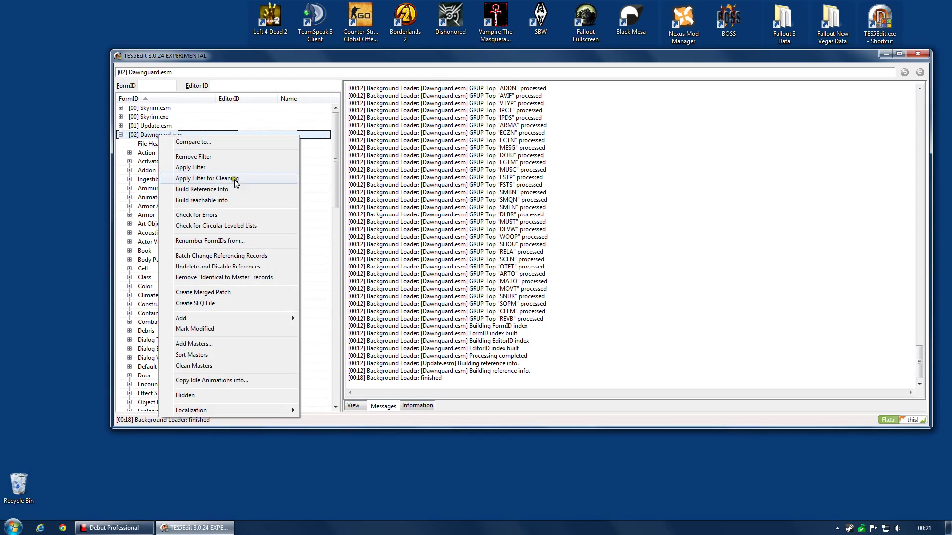
click(215, 180)
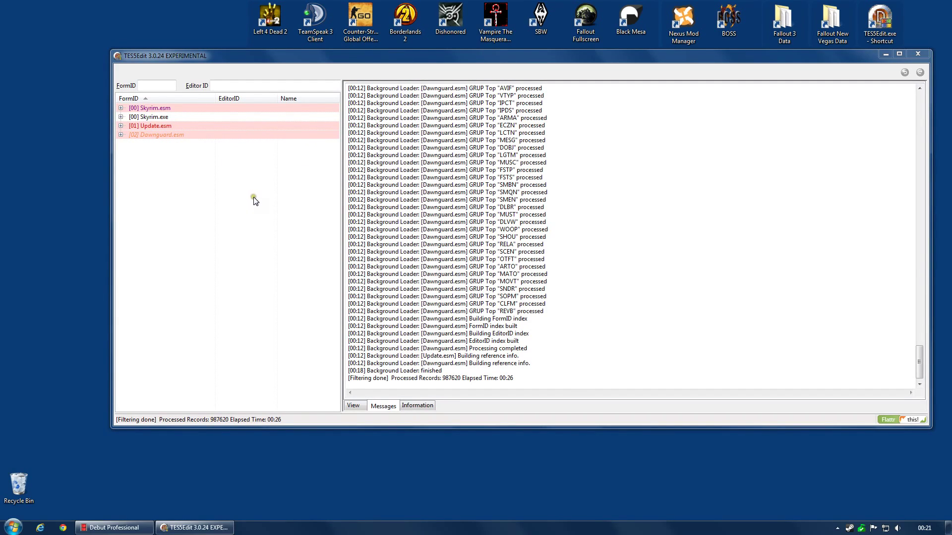
- Expand Dawnguard.esm and scroll through its colour-coded record groups, File Header to Weather
click(121, 135)
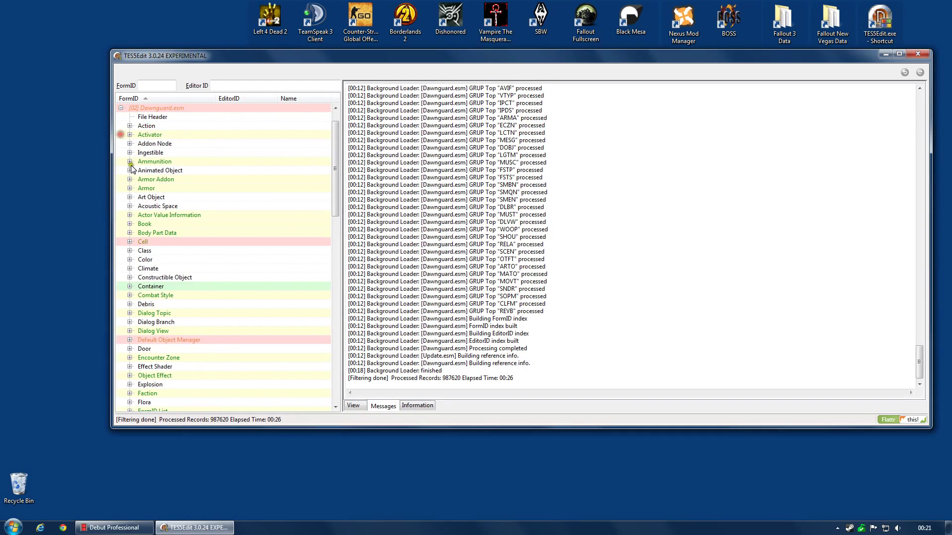
scroll(223, 218, down, 20)
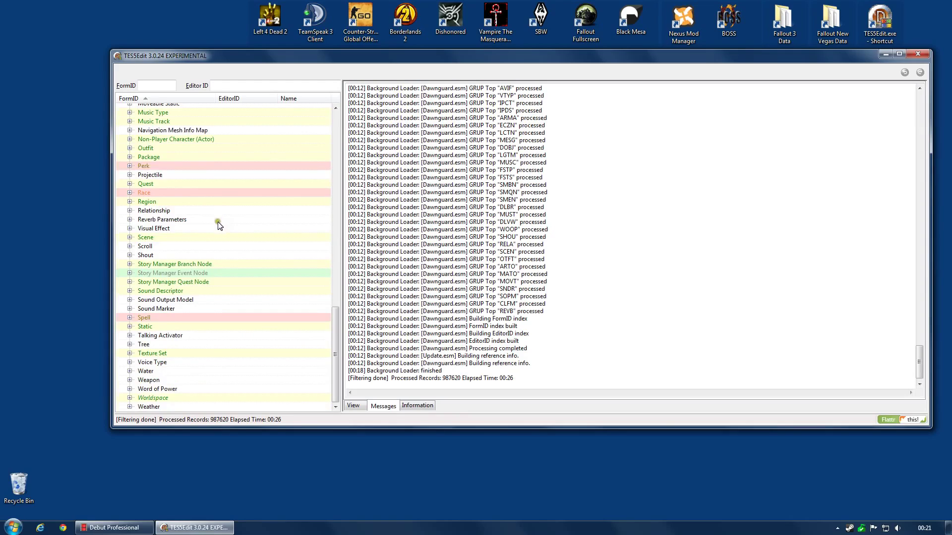
scroll(221, 223, up, 20)
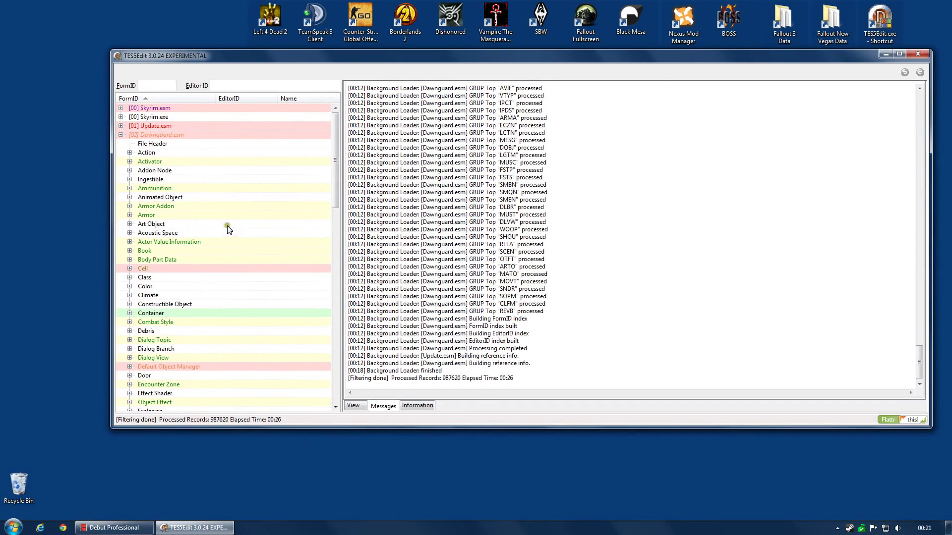
- Remove Identical to Master records from Dawnguard.esm and confirm the warning, removing 603 records
right_click(182, 135)
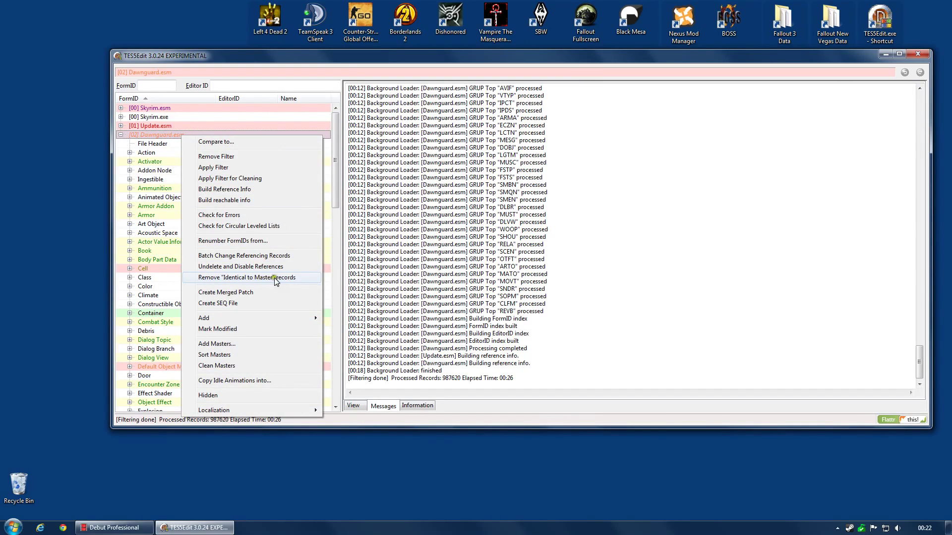
click(293, 279)
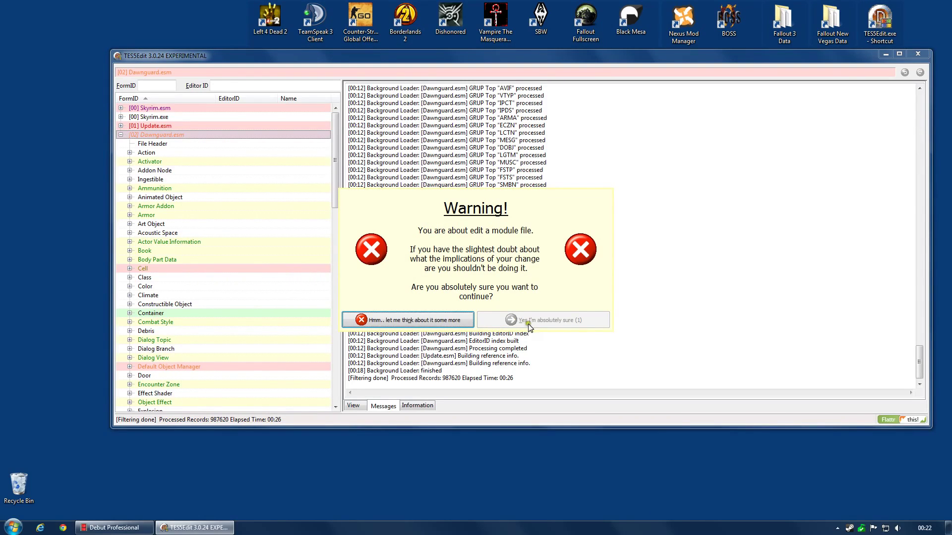
click(548, 325)
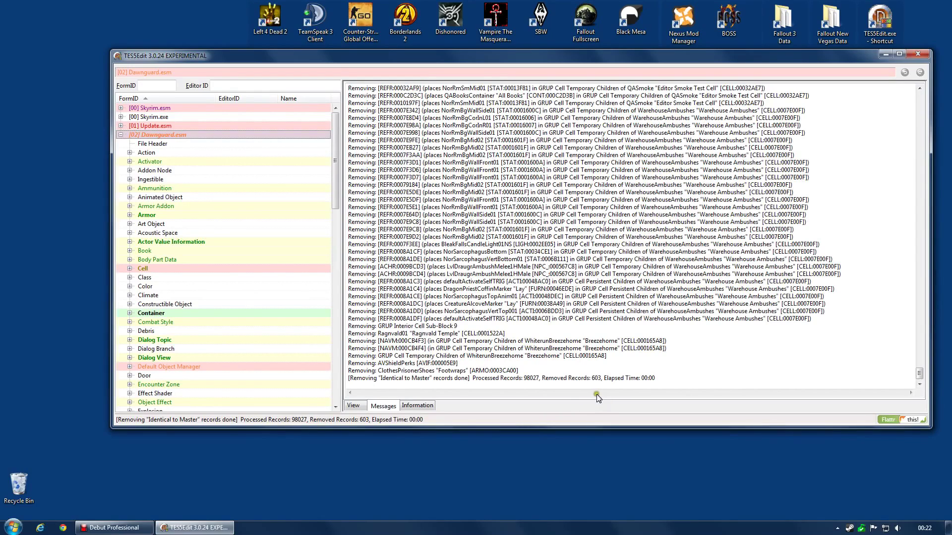
- Undelete and disable Dawnguard.esm's deleted references, restoring 82 records
right_click(172, 139)
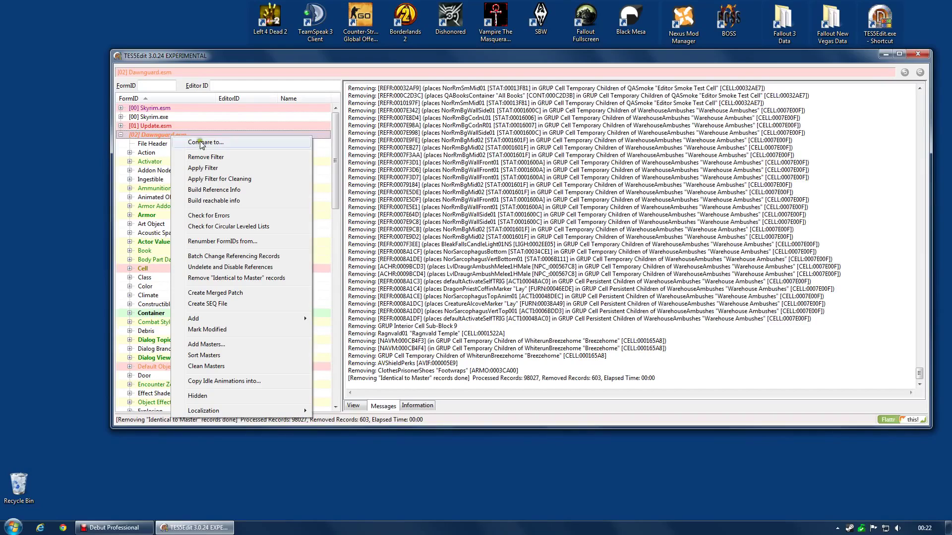
click(266, 269)
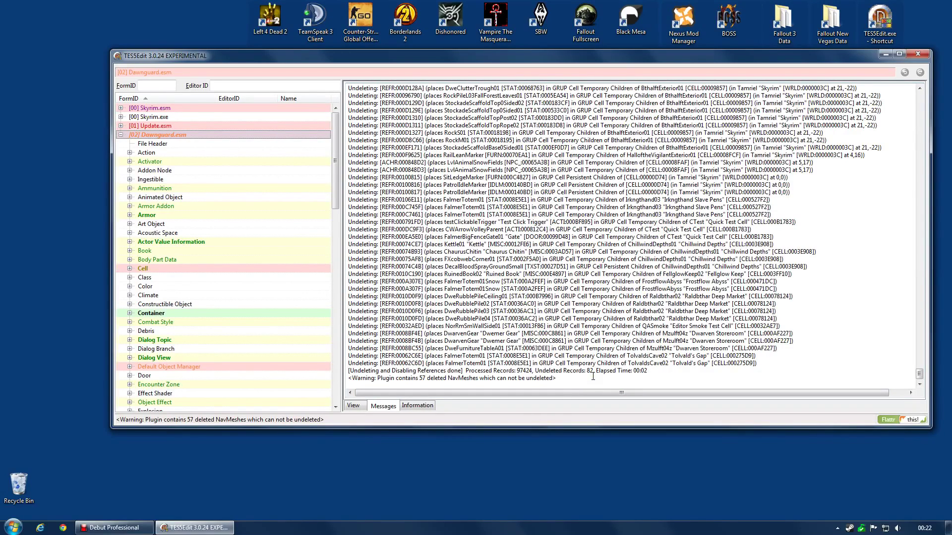
click(594, 372)
- Save the cleaned Dawnguard.esm with a backup on exit, then relaunch TES5Edit
click(917, 54)
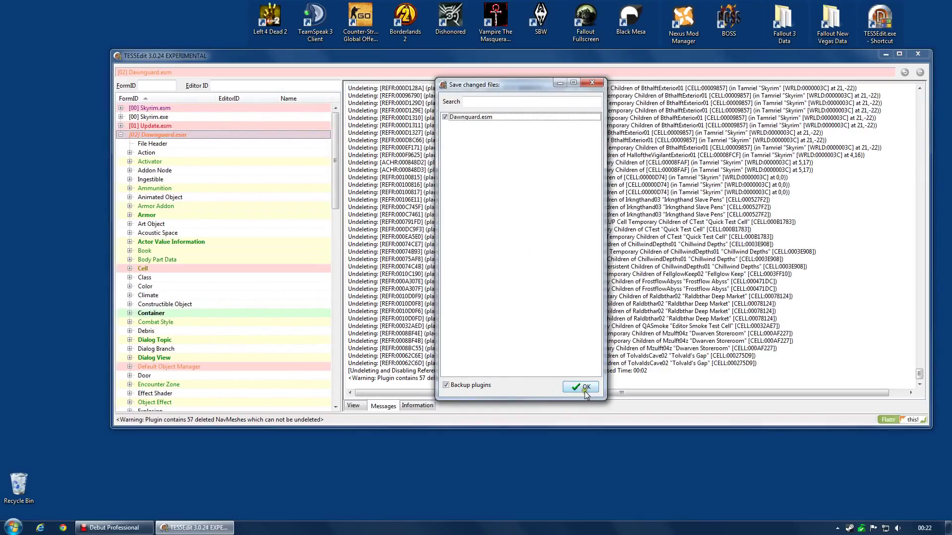
click(583, 387)
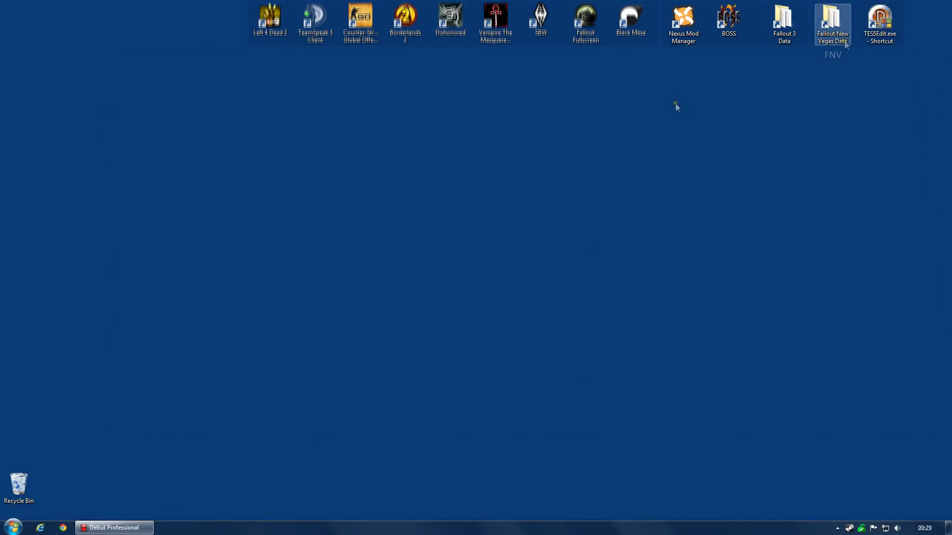
double_click(876, 31)
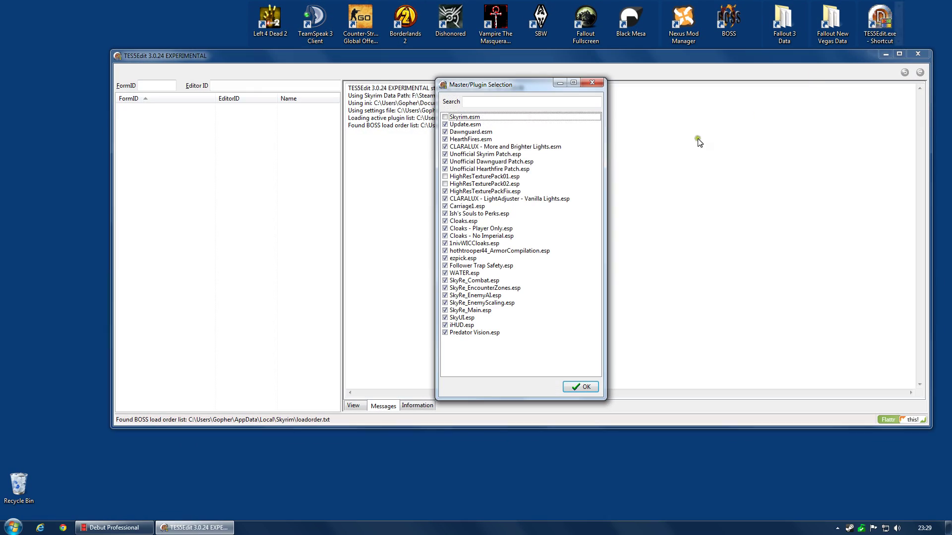
- Load only Skyrim.esm, Update.esm and HearthFires.esm in TES5Edit
right_click(480, 162)
click(510, 179)
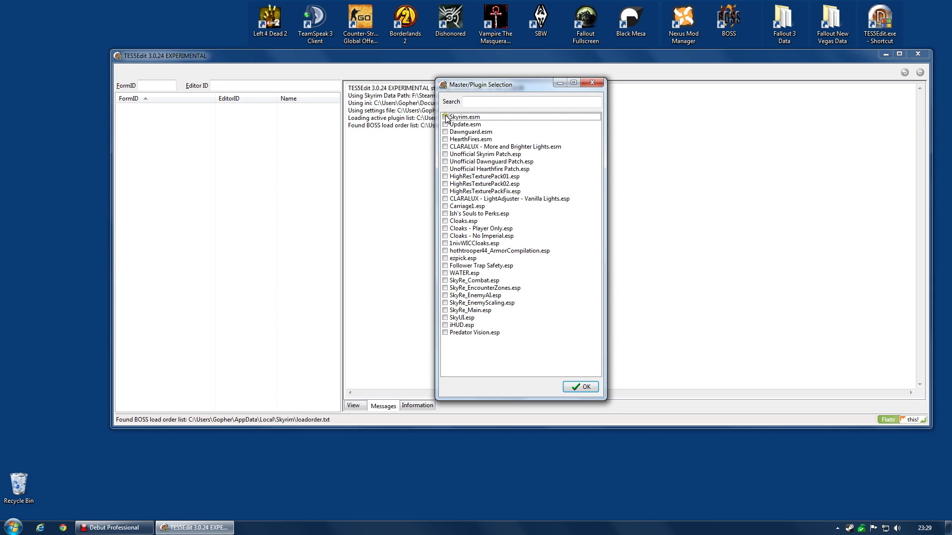
click(444, 117)
click(445, 125)
click(445, 139)
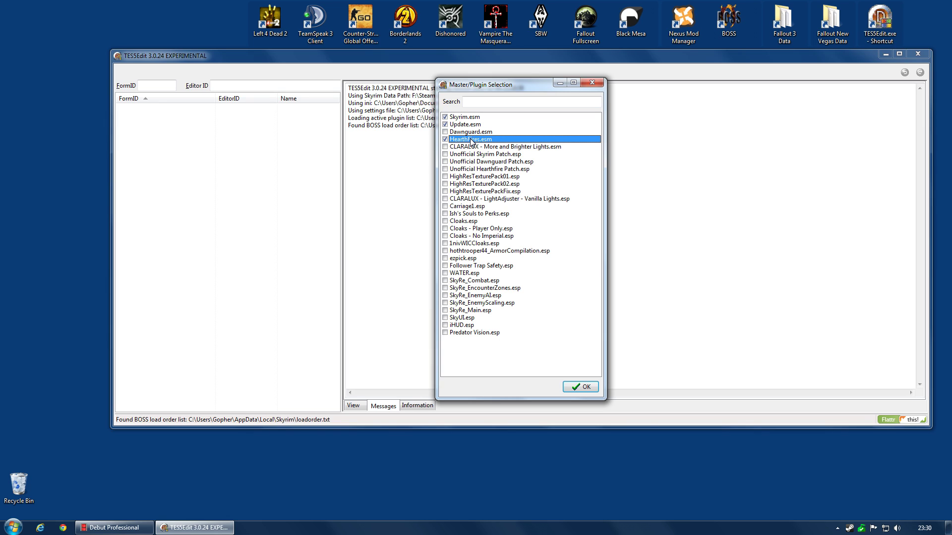
click(576, 386)
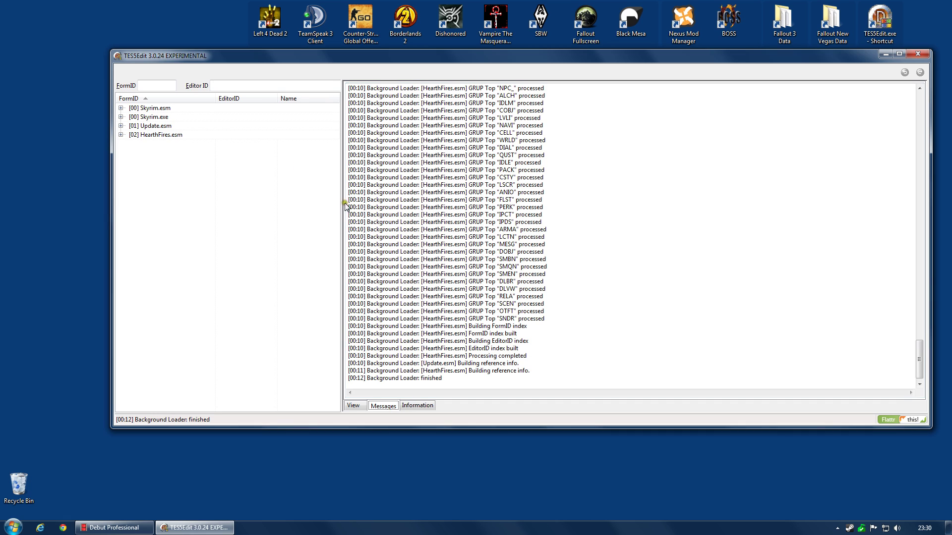
- Apply Filter for Cleaning to HearthFires.esm
click(164, 135)
right_click(165, 135)
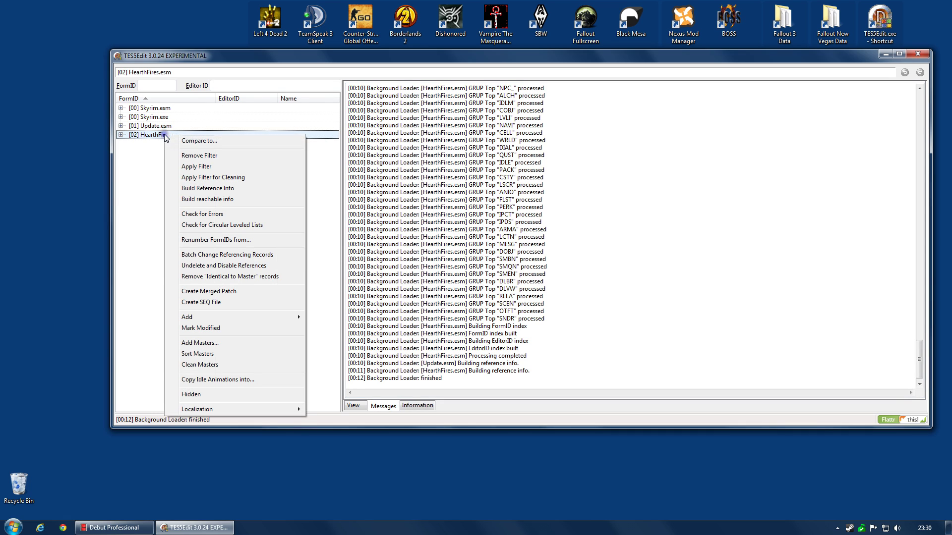
click(233, 177)
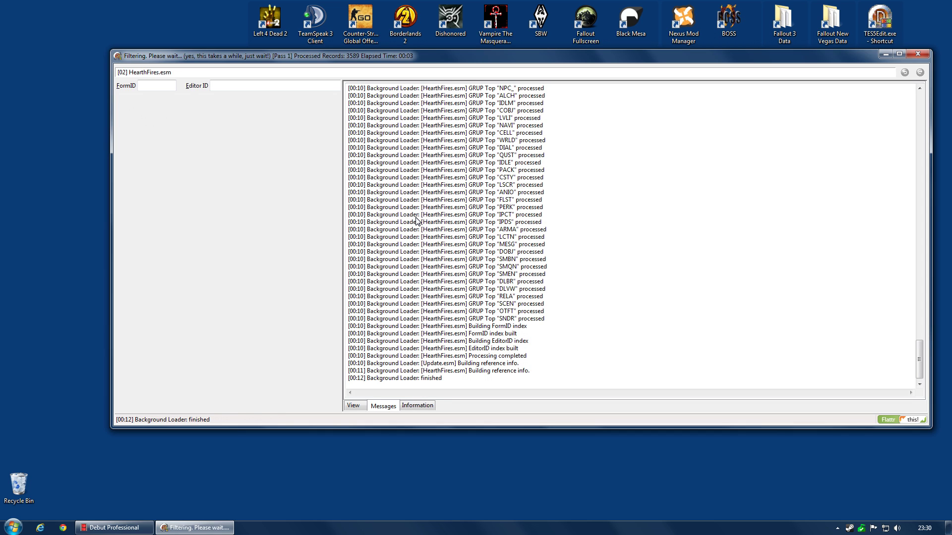
- Remove the Identical to Master records from HearthFires.esm, accepting the edit warning
right_click(152, 135)
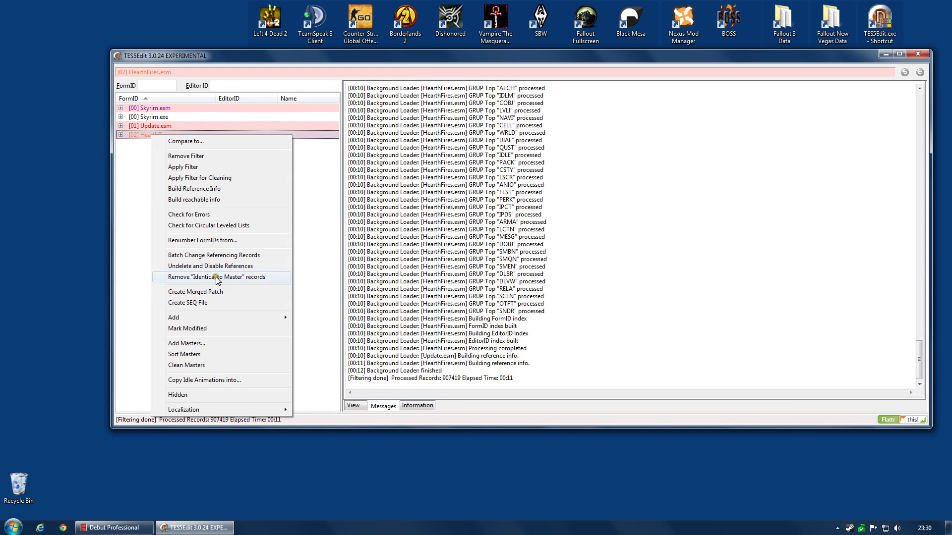
click(235, 277)
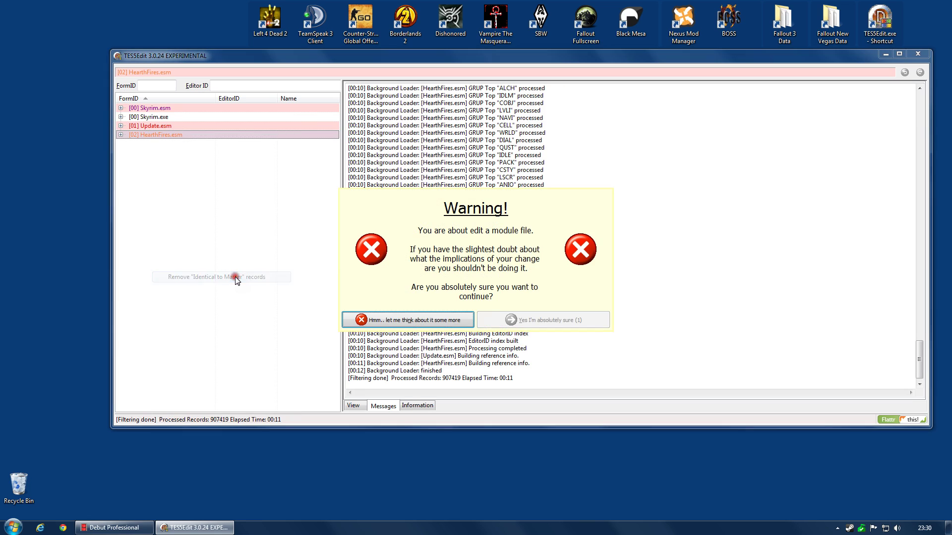
click(494, 323)
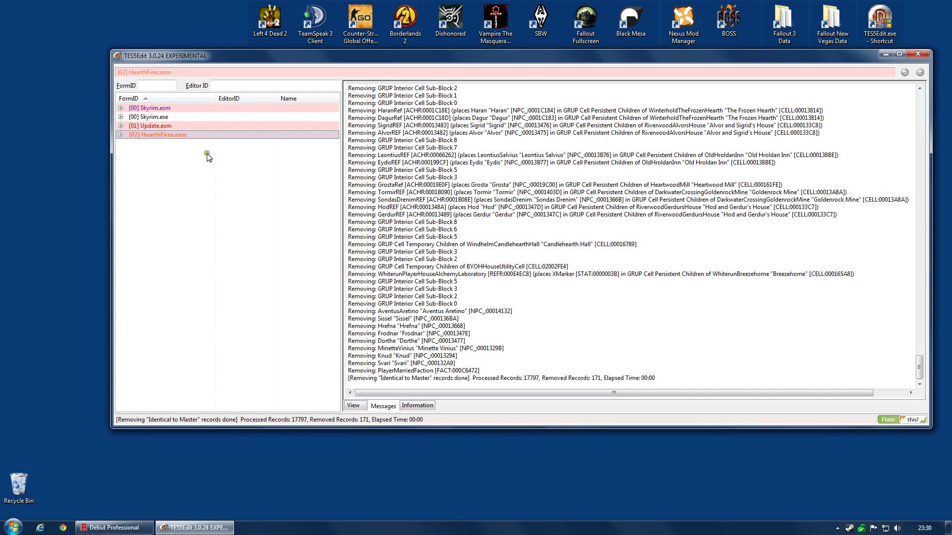
- Undelete and disable HearthFires.esm's deleted references, then save the file on exit
right_click(155, 133)
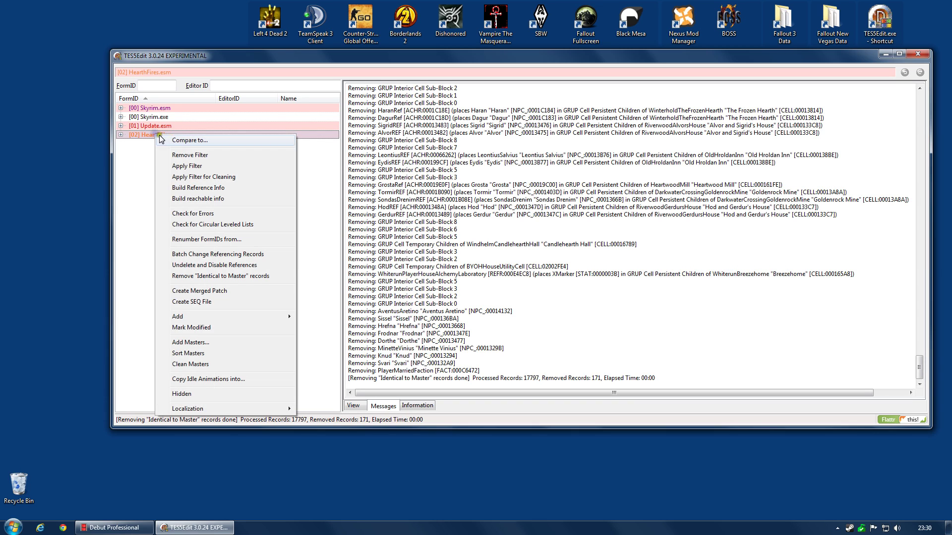
click(215, 266)
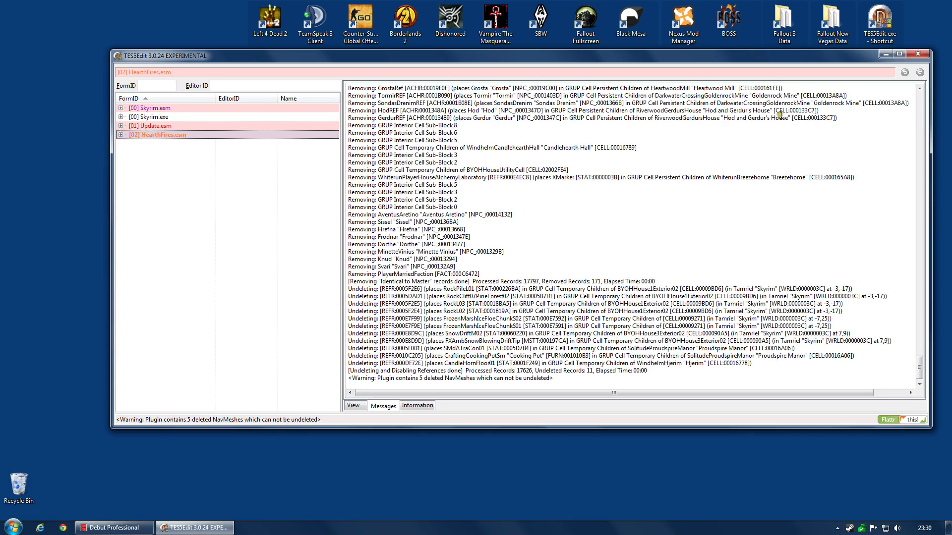
click(918, 54)
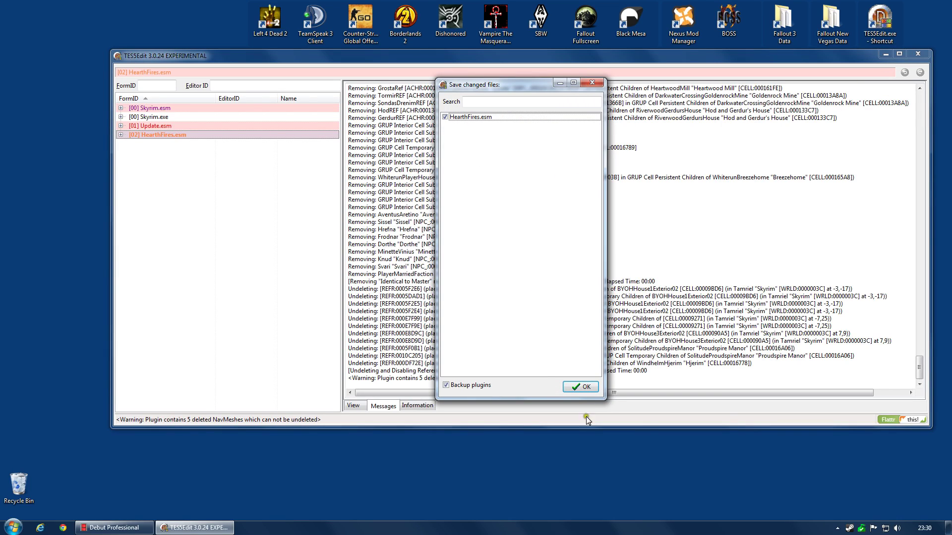
click(585, 387)
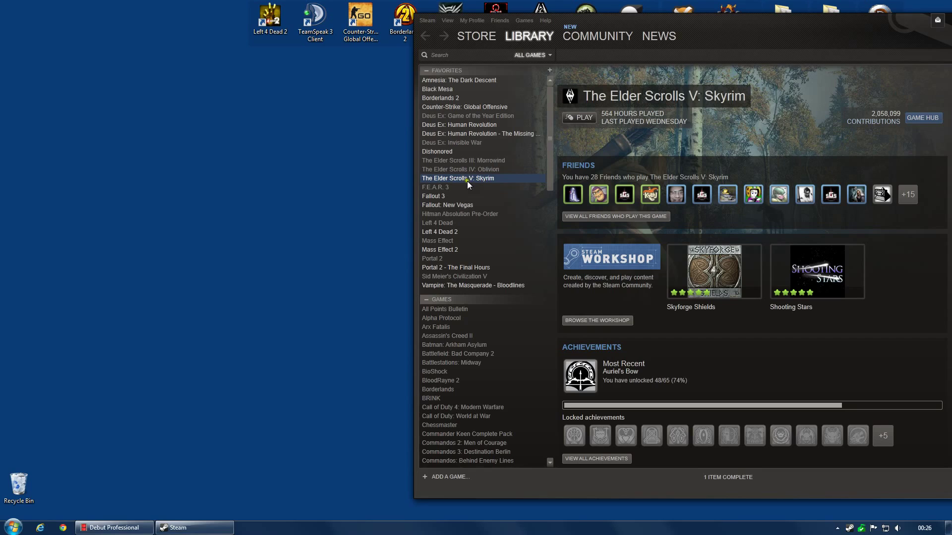
- Show the Local Files page of The Elder Scrolls V: Skyrim's Steam properties
right_click(471, 179)
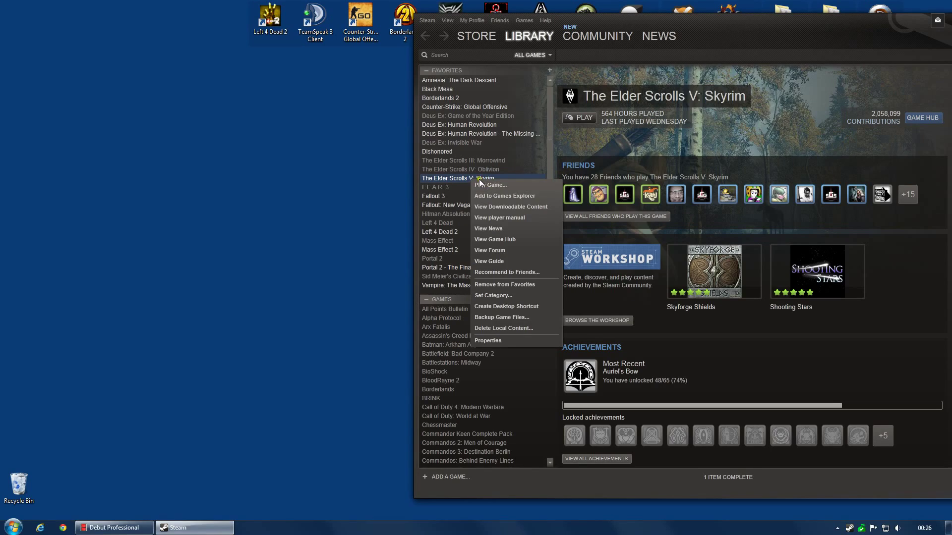
click(497, 341)
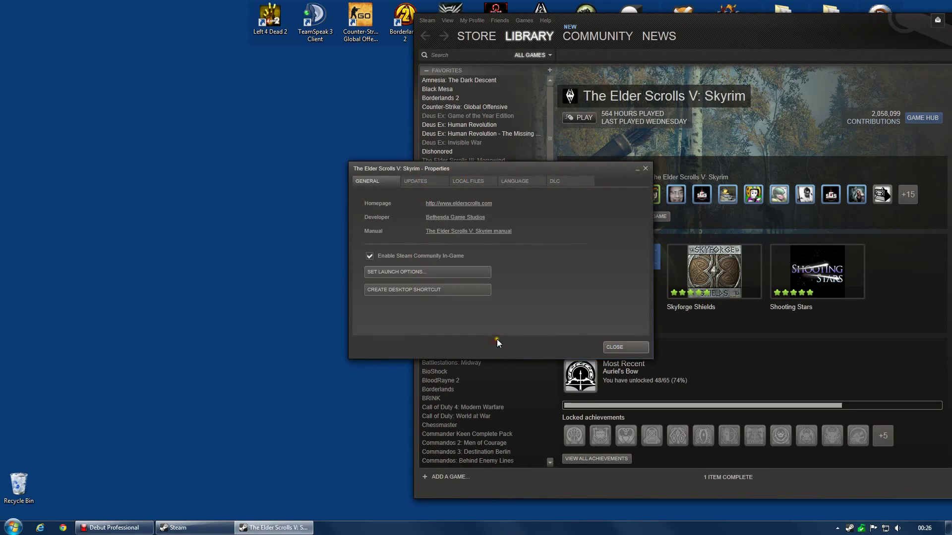
click(466, 181)
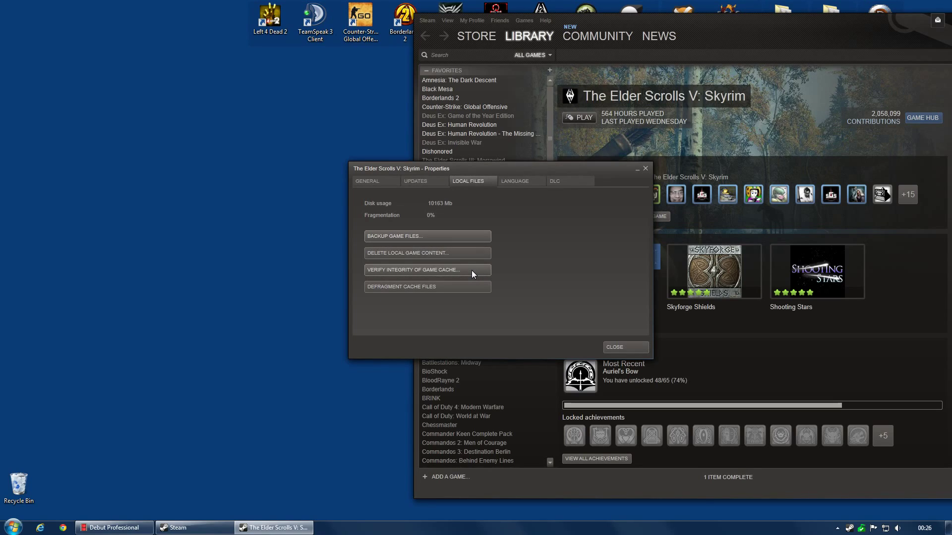
- Verify the integrity of Skyrim's game cache
click(472, 269)
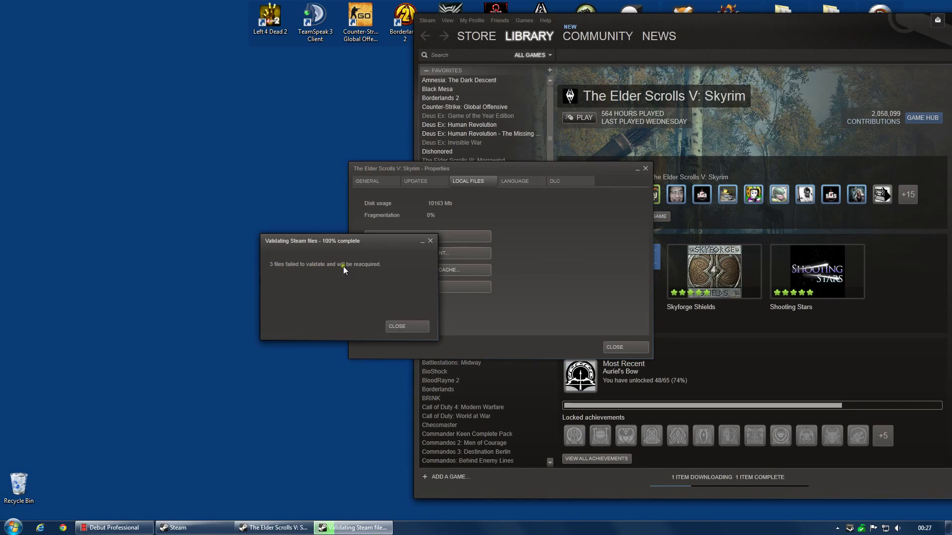
- Close the file validation results window
click(400, 327)
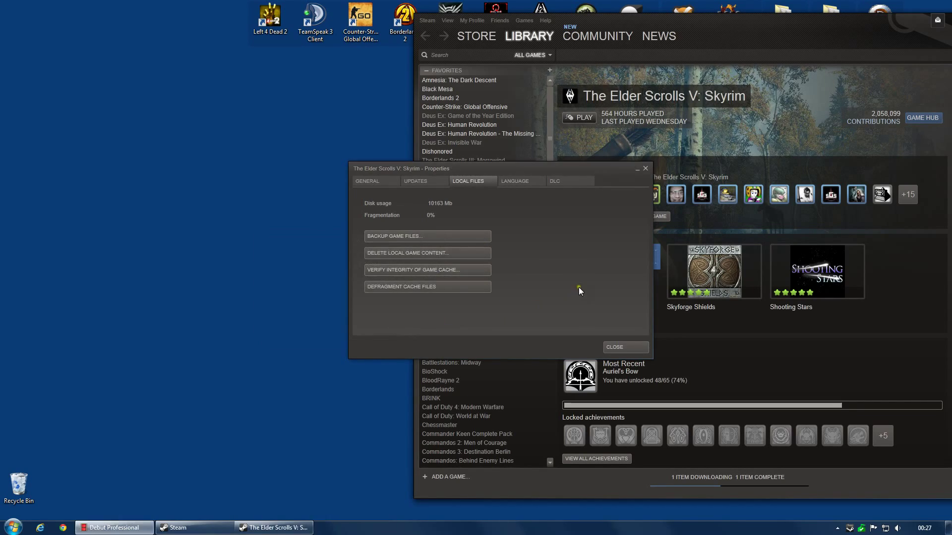